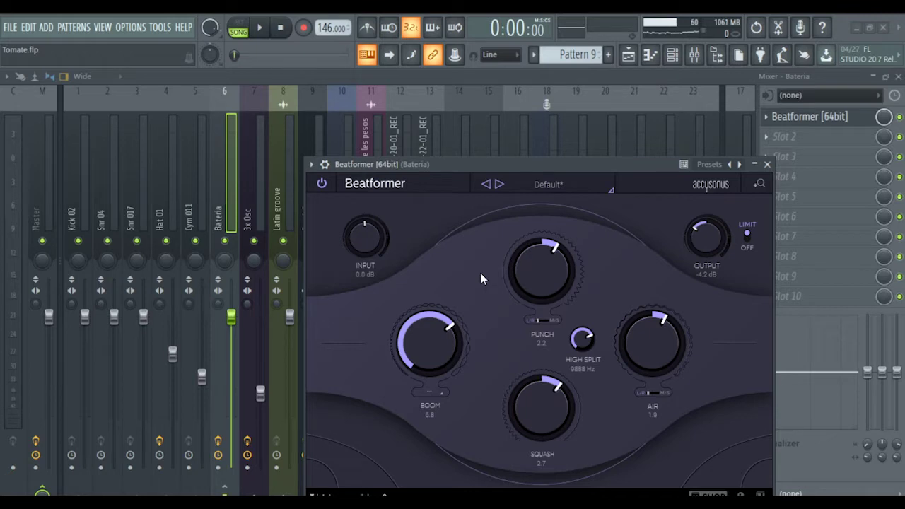
Step: Reposition the Beatformer window and listen to the full song once before stopping playback
{"action": "left_click_drag", "start_coordinate": [545, 164], "coordinate": [462, 116]}
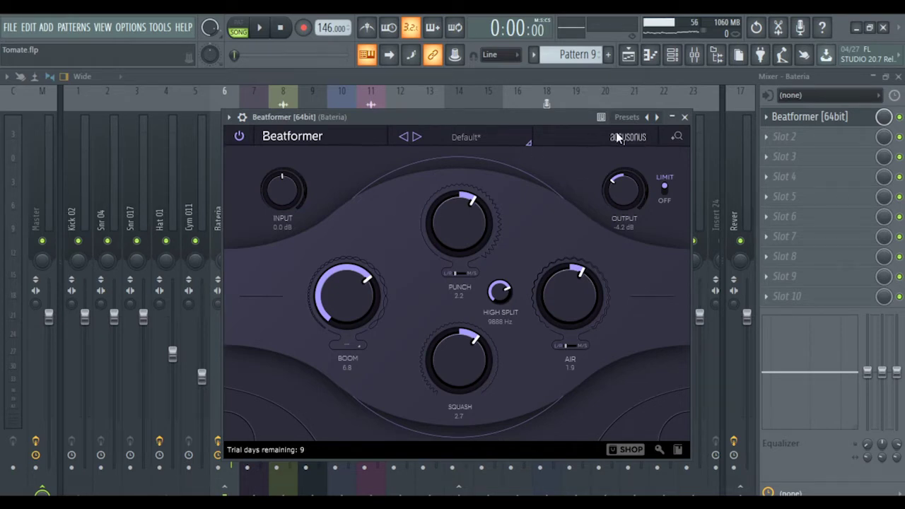
{"action": "left_click", "coordinate": [272, 32]}
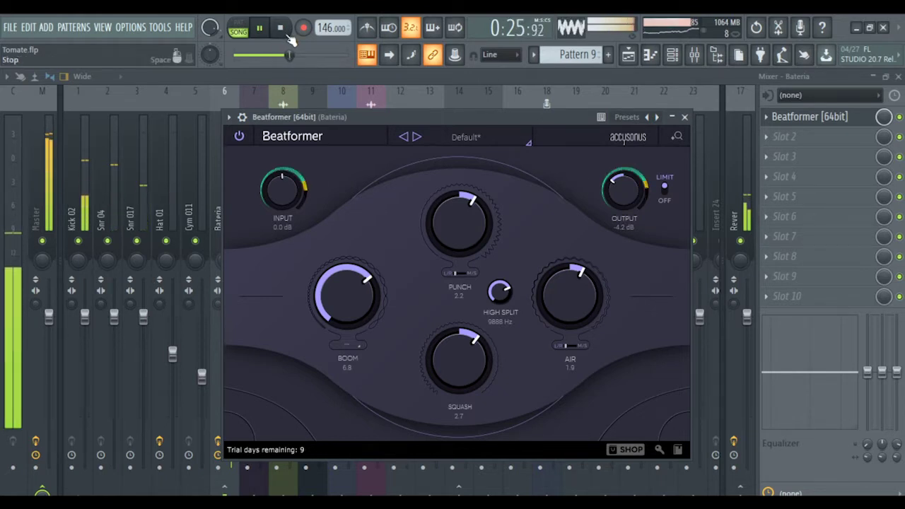
{"action": "left_click", "coordinate": [283, 32]}
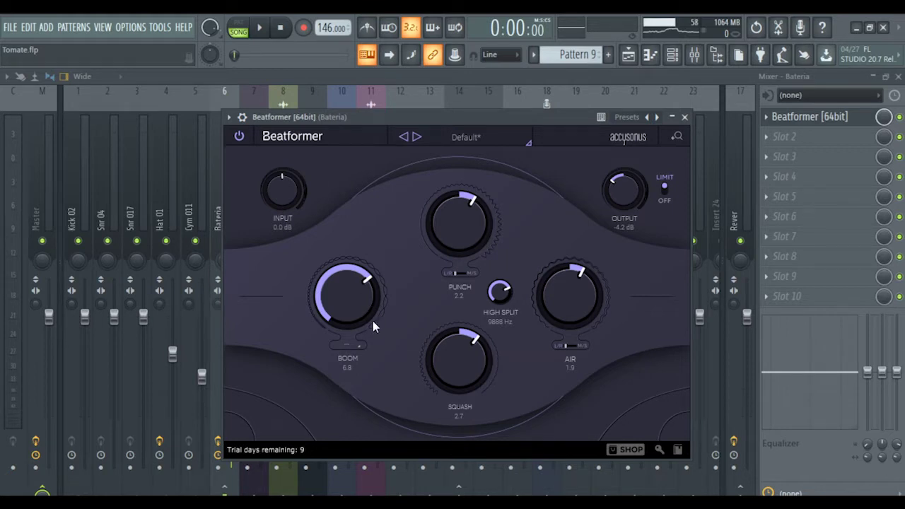
Step: Solo the Bateria mixer track, reopen its Beatformer effect and briefly audition playback
{"action": "left_click", "coordinate": [810, 117]}
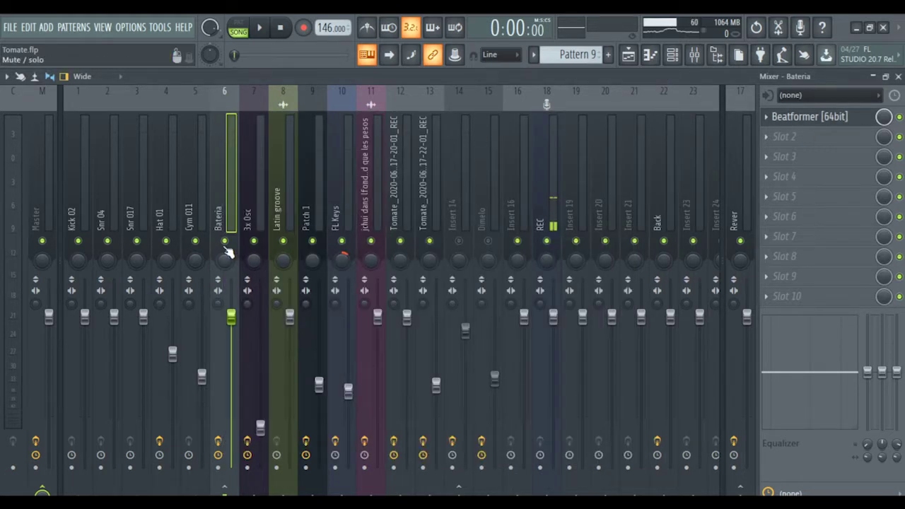
{"action": "left_click", "coordinate": [816, 122]}
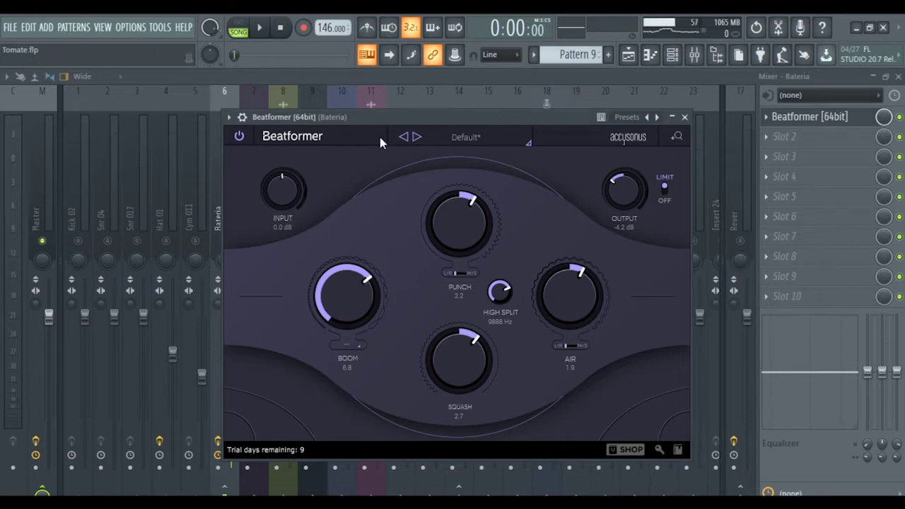
{"action": "key", "text": "space"}
{"action": "key", "text": "space"}
Step: Set the playlist playback section to start at 0:13:15, then return to the mixer with Beatformer open
{"action": "left_click", "coordinate": [897, 76]}
{"action": "left_click_drag", "start_coordinate": [478, 128], "coordinate": [499, 317]}
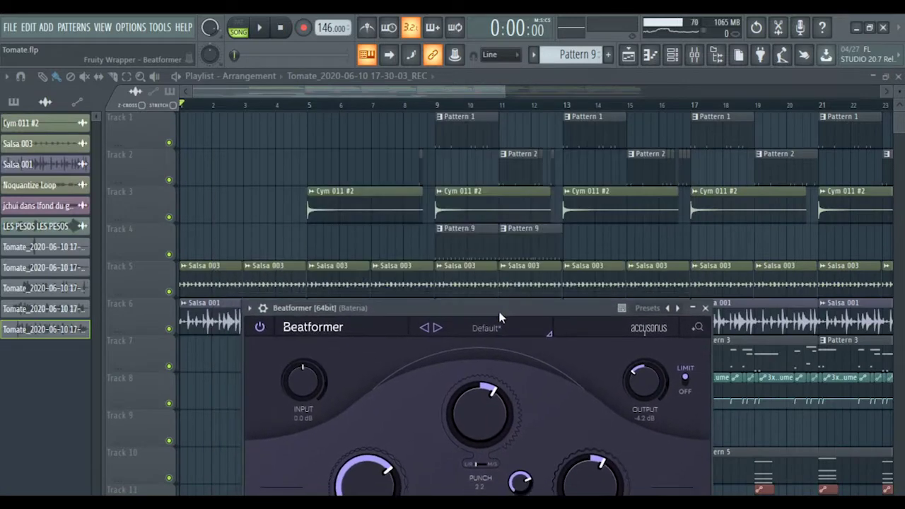
{"action": "left_click_drag", "start_coordinate": [457, 121], "coordinate": [559, 131]}
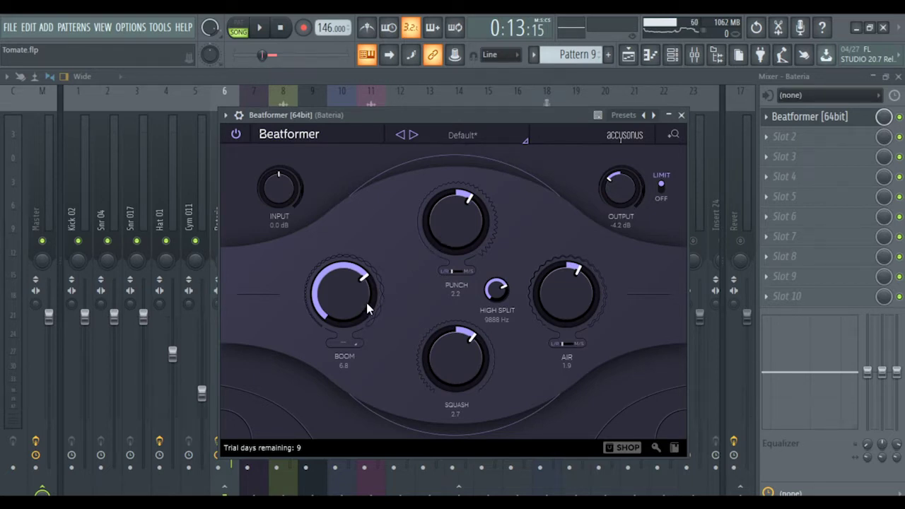
Step: Audition the drums with Beatformer's Boom raised to 10.0
{"action": "key", "text": "space"}
{"action": "left_click_drag", "start_coordinate": [347, 309], "coordinate": [356, 234]}
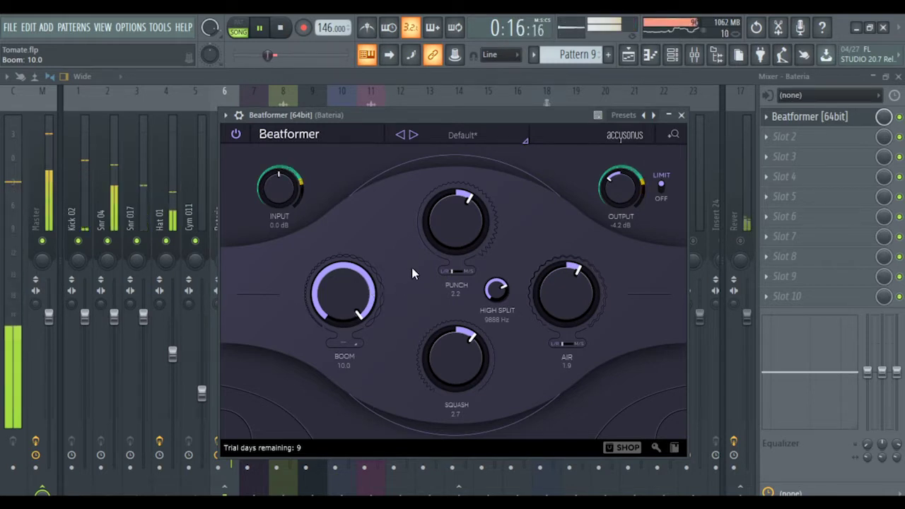
{"action": "key", "text": "space"}
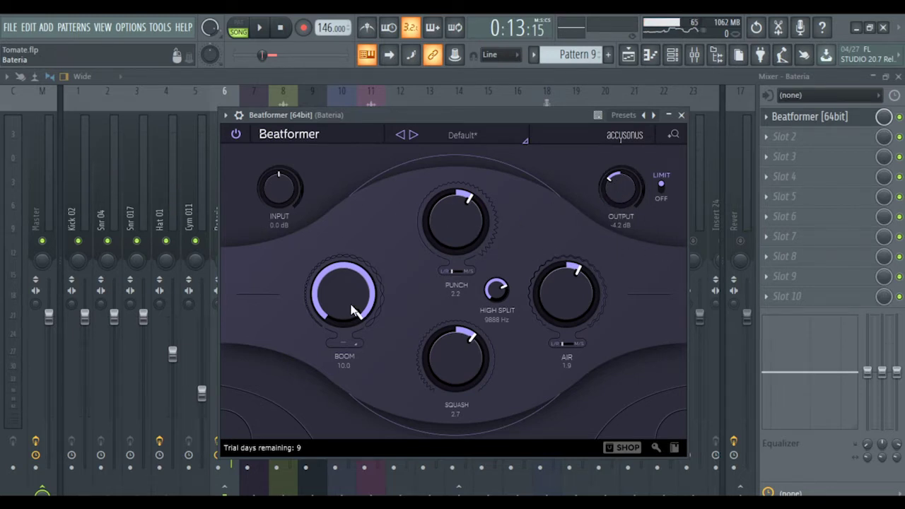
Step: Lower Boom to 5.5 and play the drum section to check the low end
{"action": "left_click_drag", "start_coordinate": [354, 309], "coordinate": [346, 349]}
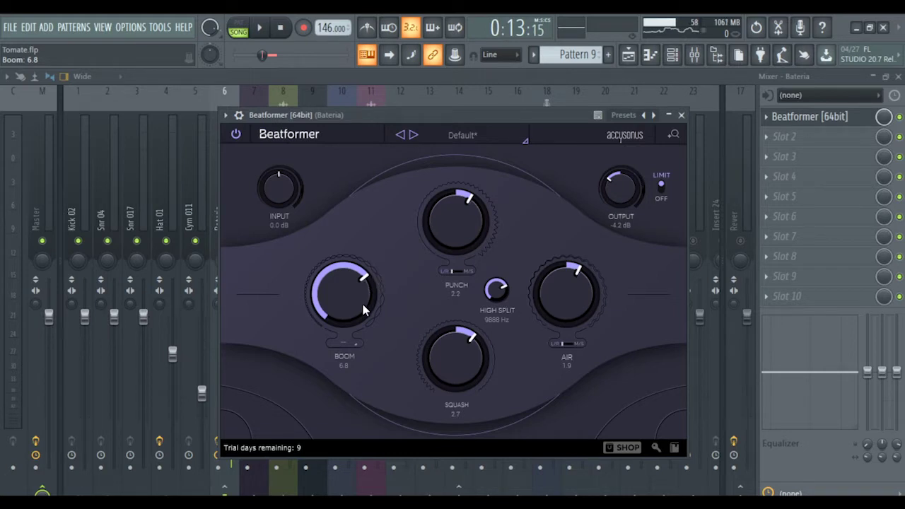
{"action": "left_click_drag", "start_coordinate": [357, 288], "coordinate": [355, 303]}
{"action": "key", "text": "space"}
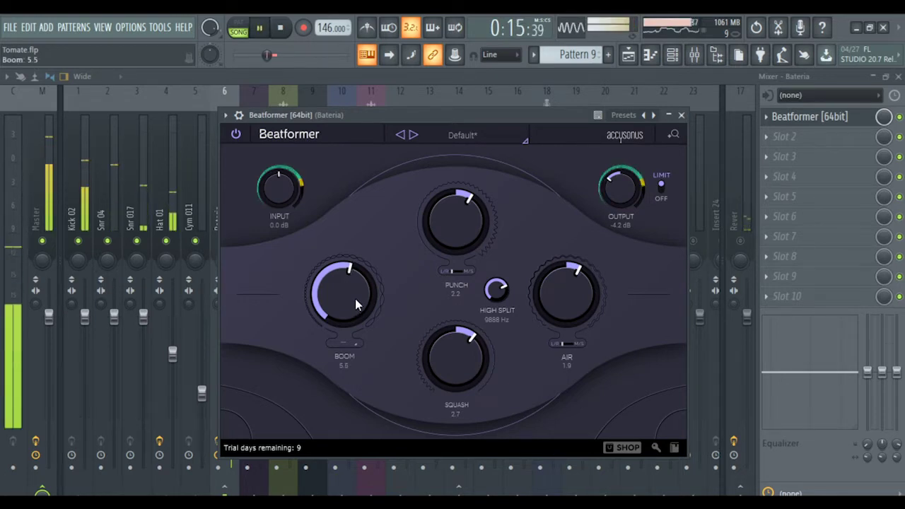
{"action": "key", "text": "space"}
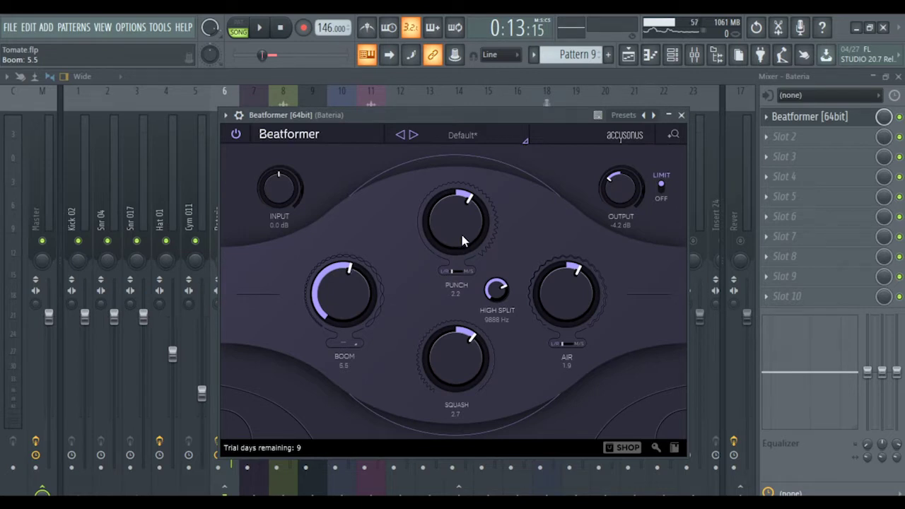
Step: Audition the drums with Punch at 6.1, stop playback and turn the limiter off
{"action": "key", "text": "space"}
{"action": "left_click_drag", "start_coordinate": [462, 235], "coordinate": [471, 202]}
{"action": "key", "text": "space"}
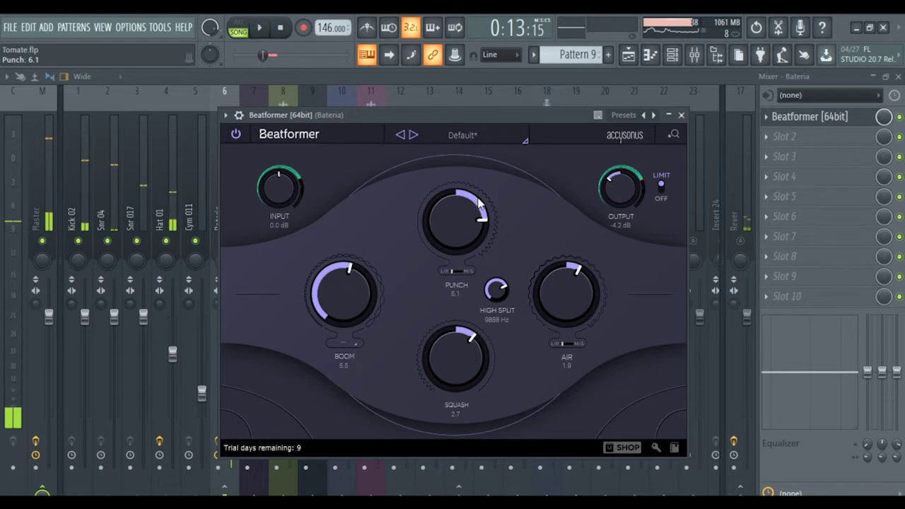
{"action": "left_click", "coordinate": [661, 187]}
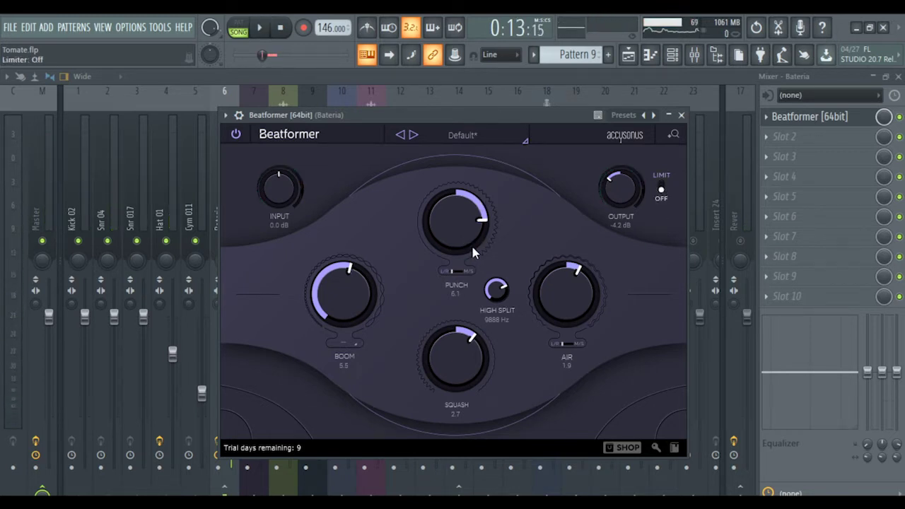
Step: Audition the Punch extremes on the playing drums, first 10.0 and then -10.0
{"action": "key", "text": "space"}
{"action": "left_click_drag", "start_coordinate": [472, 230], "coordinate": [499, 167]}
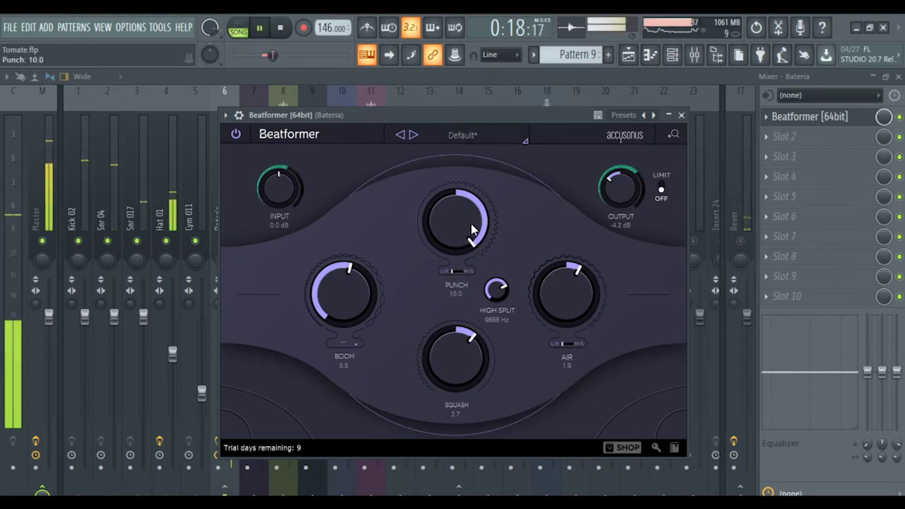
{"action": "left_click_drag", "start_coordinate": [472, 230], "coordinate": [468, 238]}
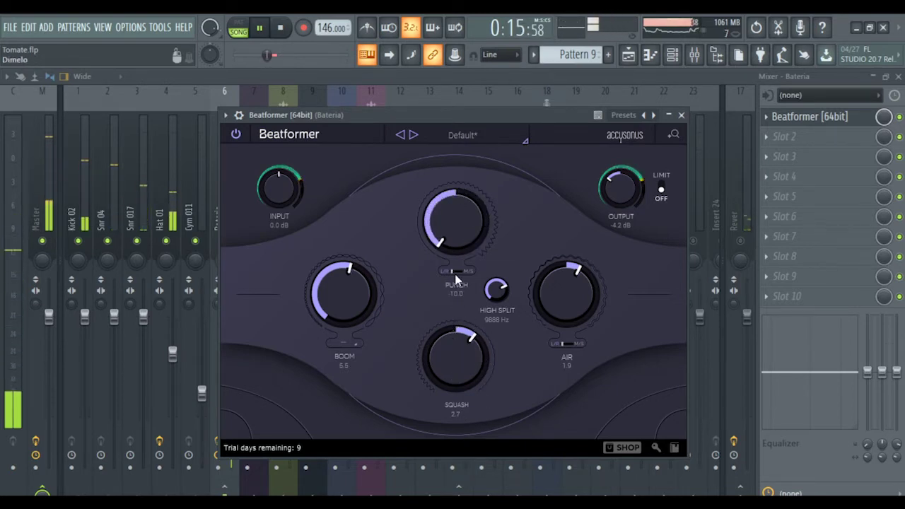
Step: Bring Punch back to neutral, stop playback and set Punch to 3.0
{"action": "left_click_drag", "start_coordinate": [459, 238], "coordinate": [459, 205]}
{"action": "key", "text": "space"}
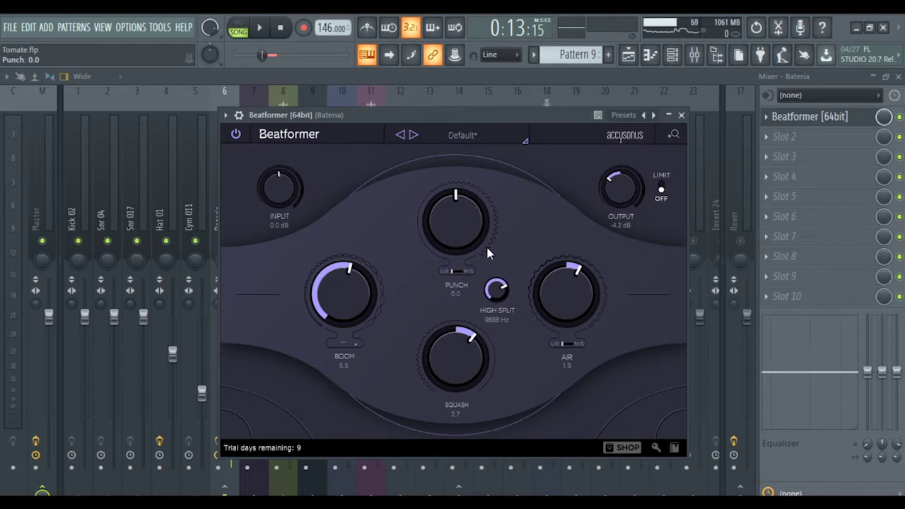
{"action": "scroll", "coordinate": [466, 253], "scroll_direction": "up", "scroll_amount": 3}
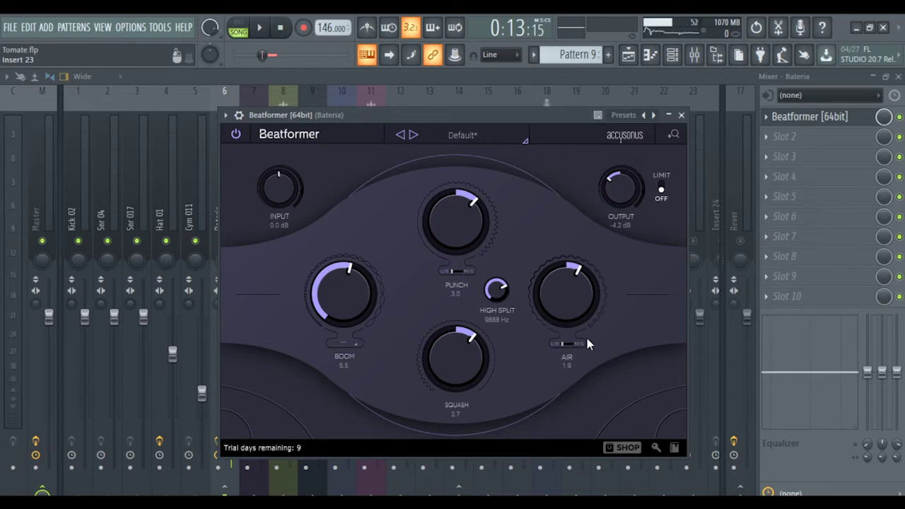
Step: Audition the drums with Air raised to 10.0
{"action": "left_click_drag", "start_coordinate": [603, 325], "coordinate": [603, 343]}
{"action": "key", "text": "space"}
{"action": "left_click_drag", "start_coordinate": [573, 312], "coordinate": [592, 185]}
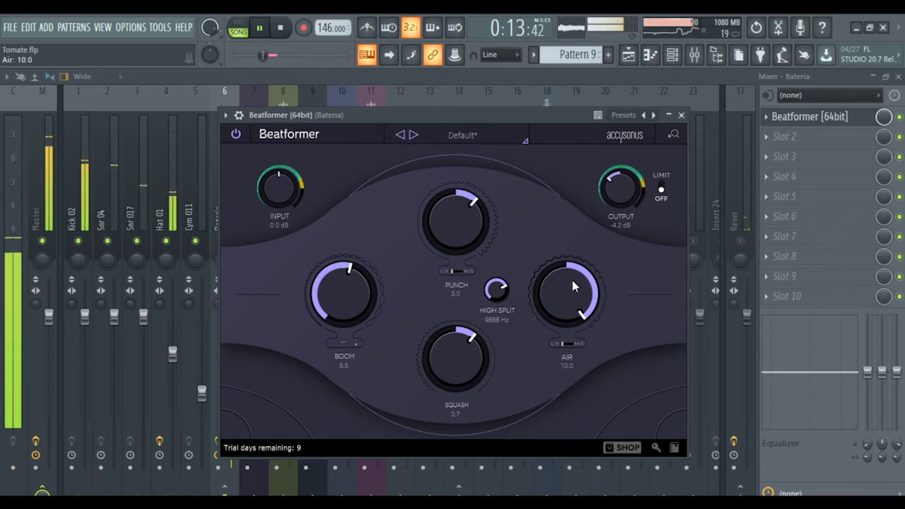
Step: Lower Air to 1.3, turn the limiter back on and stop playback
{"action": "left_click_drag", "start_coordinate": [573, 282], "coordinate": [562, 352]}
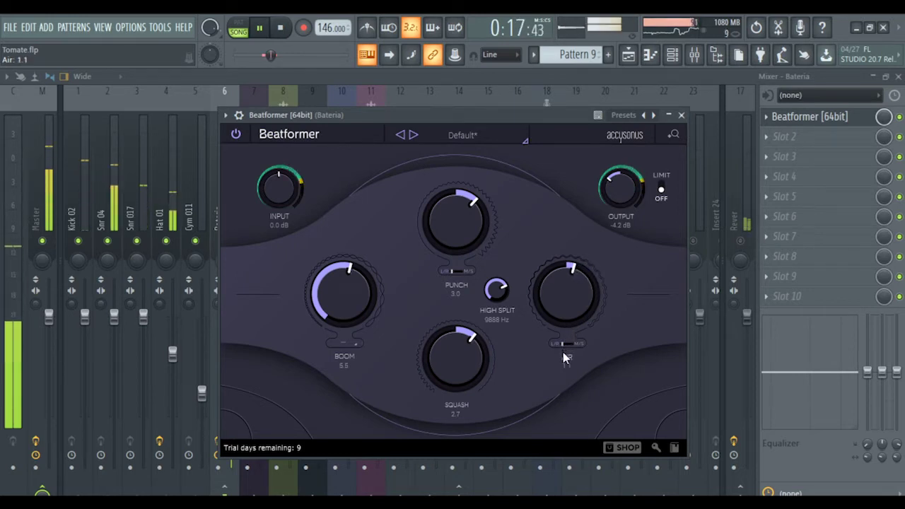
{"action": "left_click", "coordinate": [660, 188]}
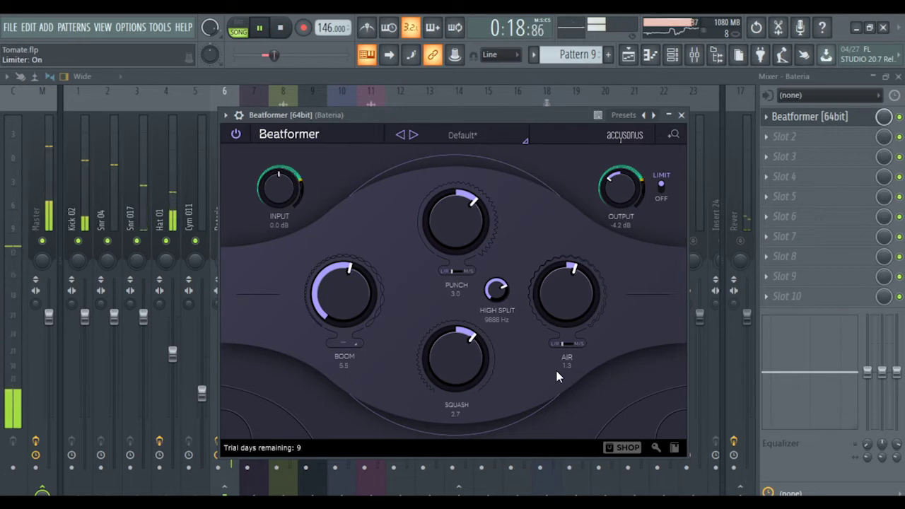
{"action": "key", "text": "space"}
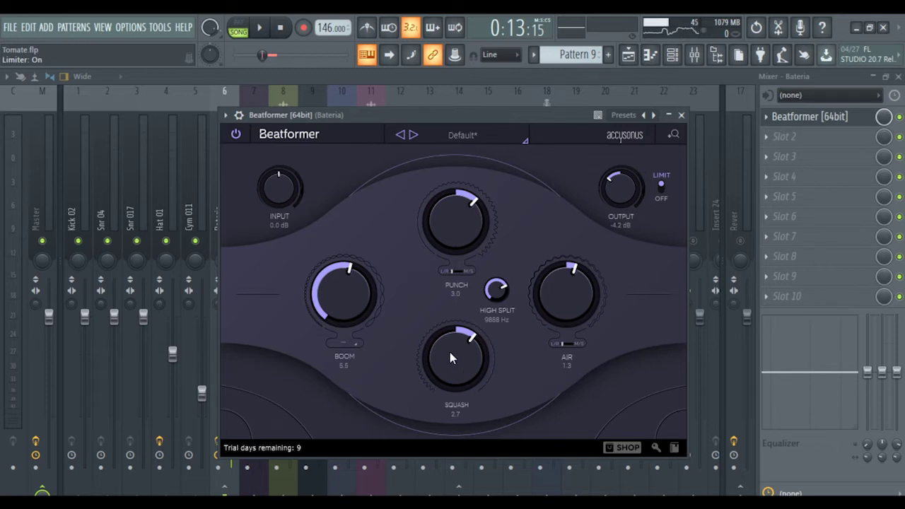
Step: Audition the drums with Squash raised to 6.9, then stop playback
{"action": "left_click_drag", "start_coordinate": [444, 125], "coordinate": [441, 111]}
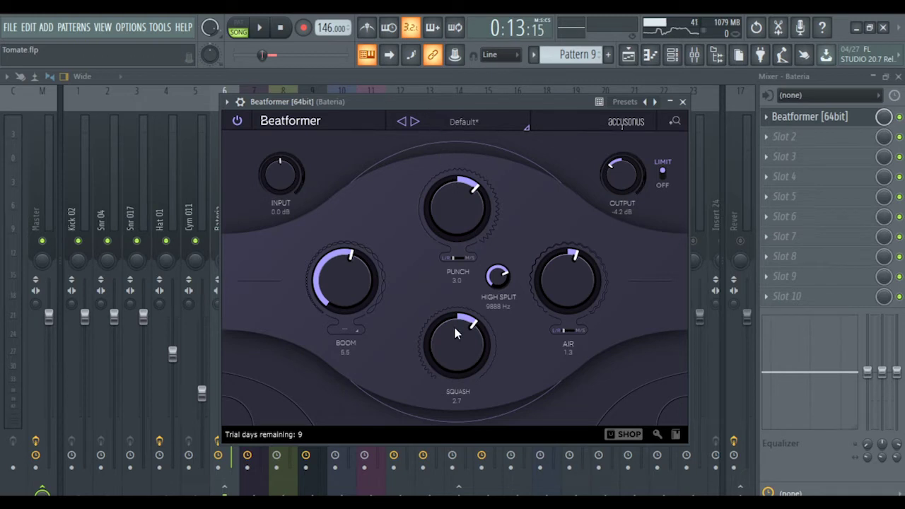
{"action": "key", "text": "space"}
{"action": "left_click_drag", "start_coordinate": [458, 352], "coordinate": [474, 322]}
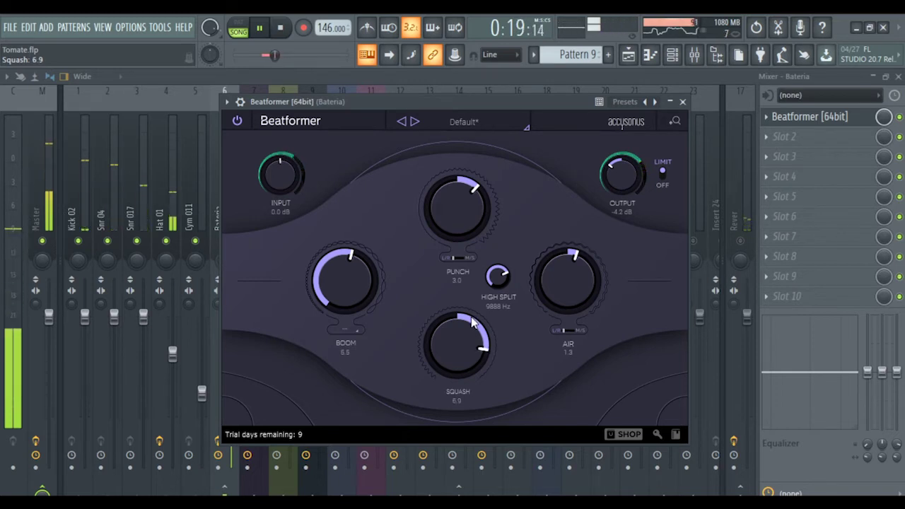
{"action": "key", "text": "space"}
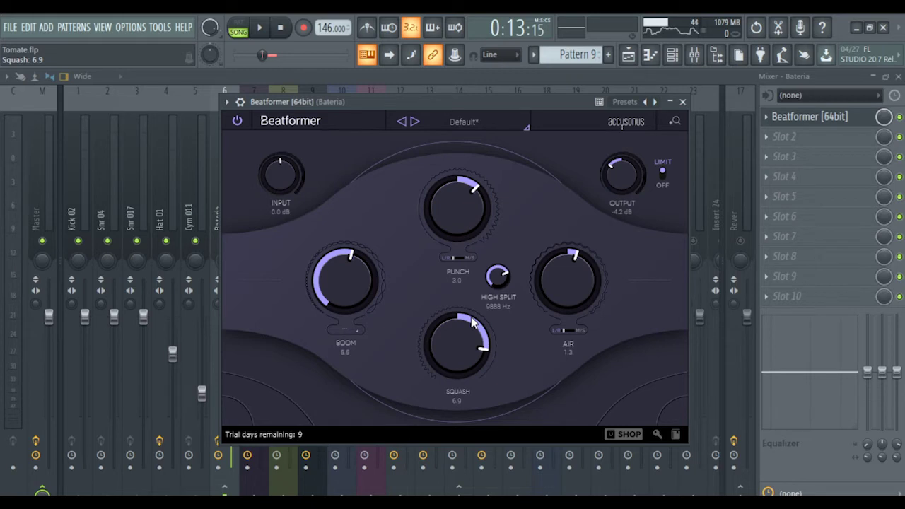
Step: Set Squash to 3.2 while the drums play and move the Beatformer window clear of the Bateria meter
{"action": "key", "text": "space"}
{"action": "left_click_drag", "start_coordinate": [467, 359], "coordinate": [467, 382]}
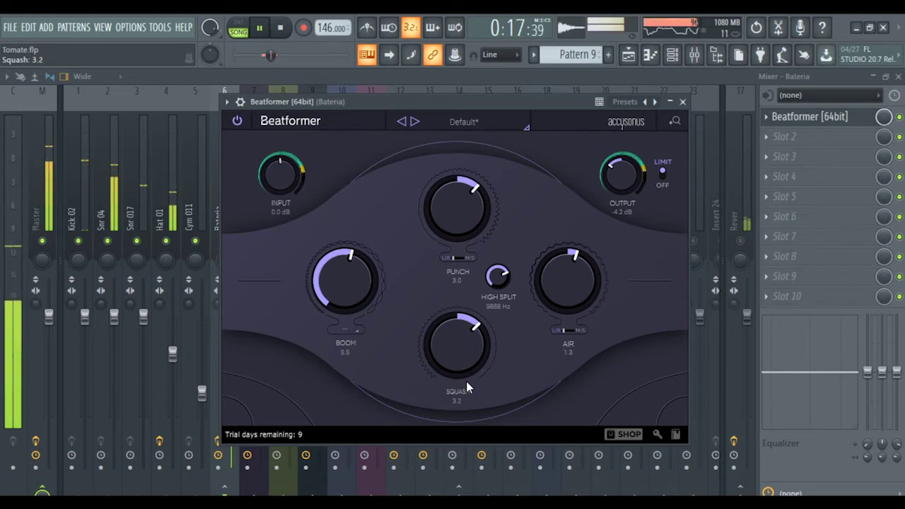
{"action": "left_click_drag", "start_coordinate": [387, 113], "coordinate": [433, 109]}
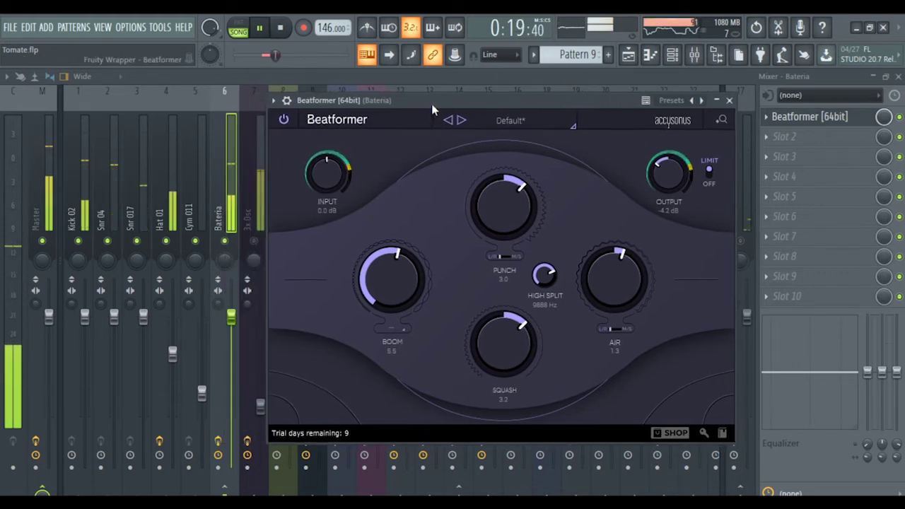
Step: Switch Beatformer off and play the drums without the effect for comparison
{"action": "key", "text": "space"}
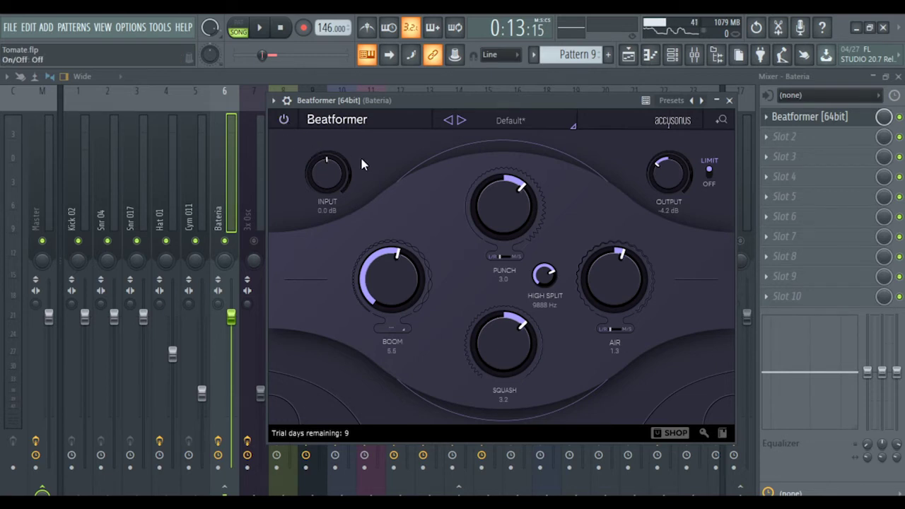
{"action": "key", "text": "space"}
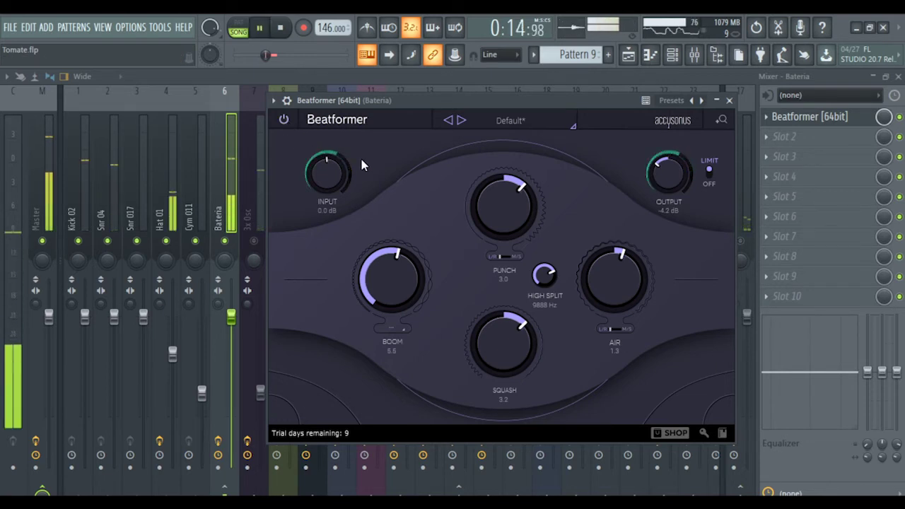